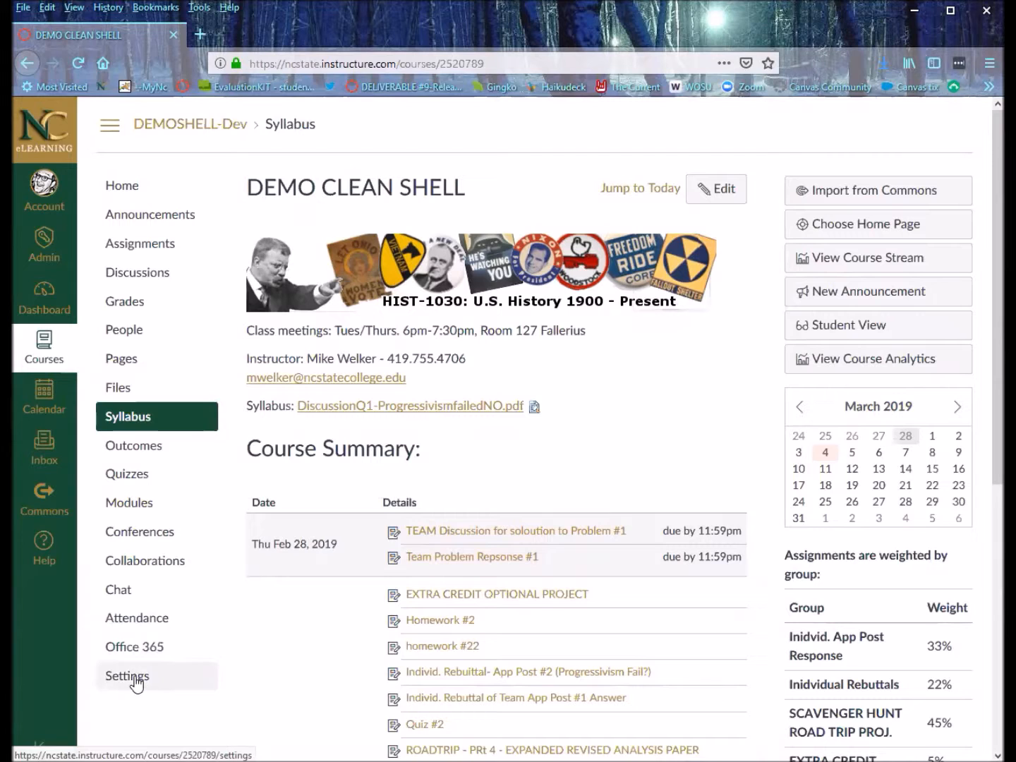
# Step: Open the course settings and expand the additional options under the course details
pyautogui.click(136, 681)
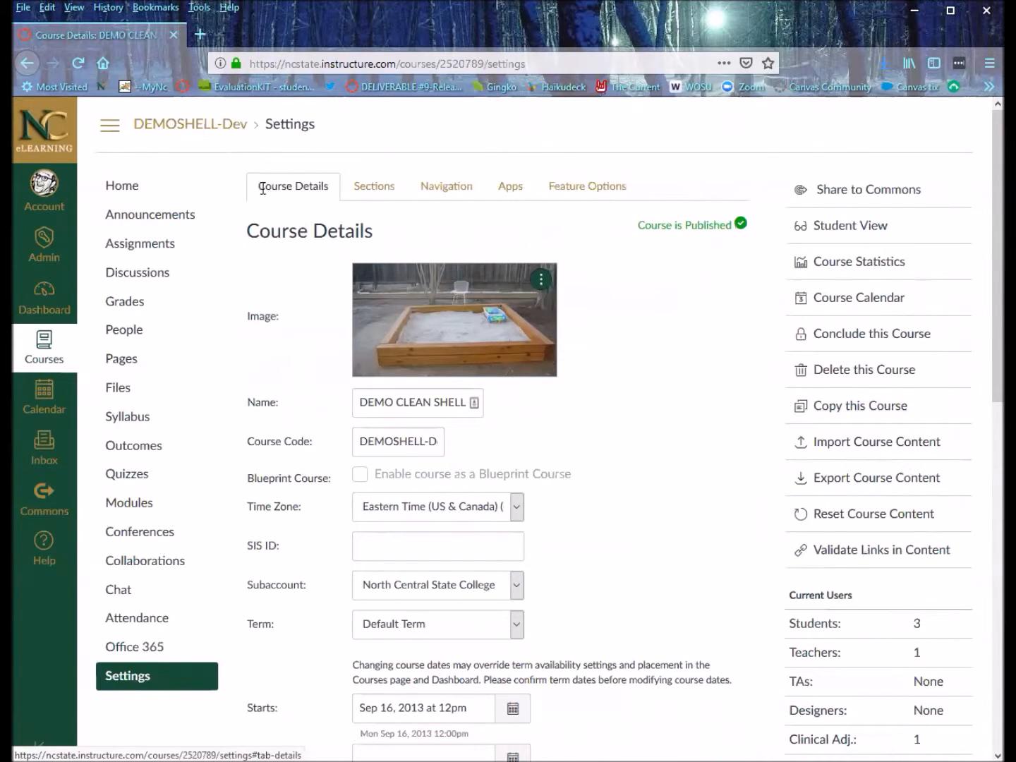
pyautogui.click(366, 194)
pyautogui.click(295, 194)
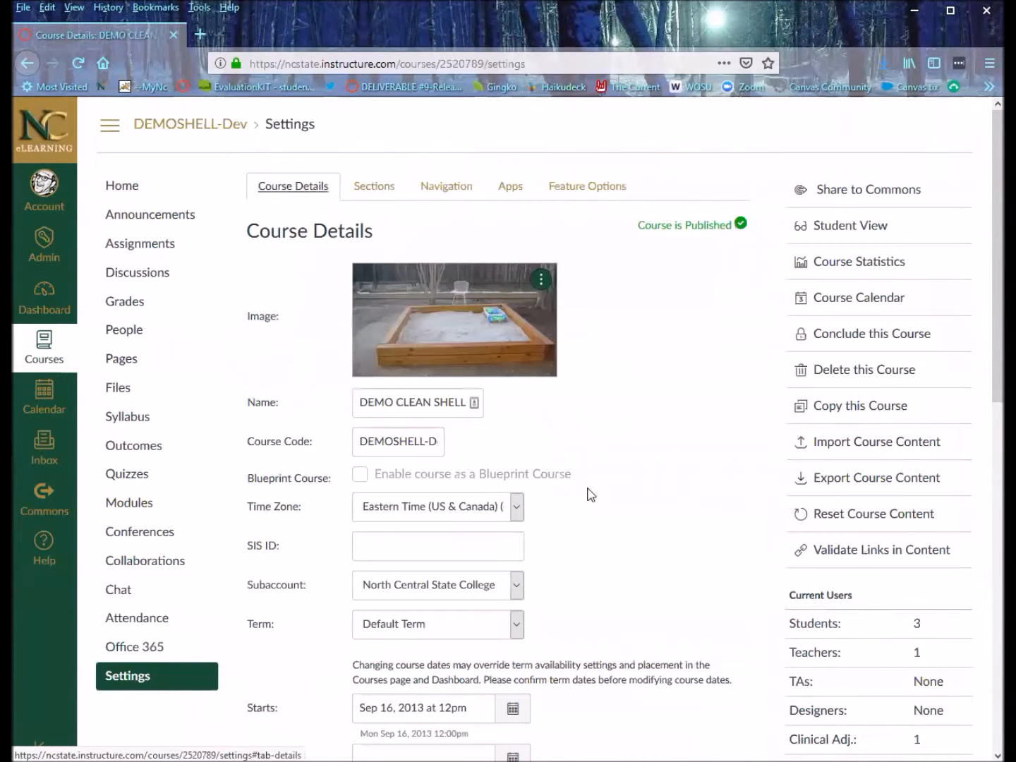
pyautogui.scroll(-10, 631, 549)
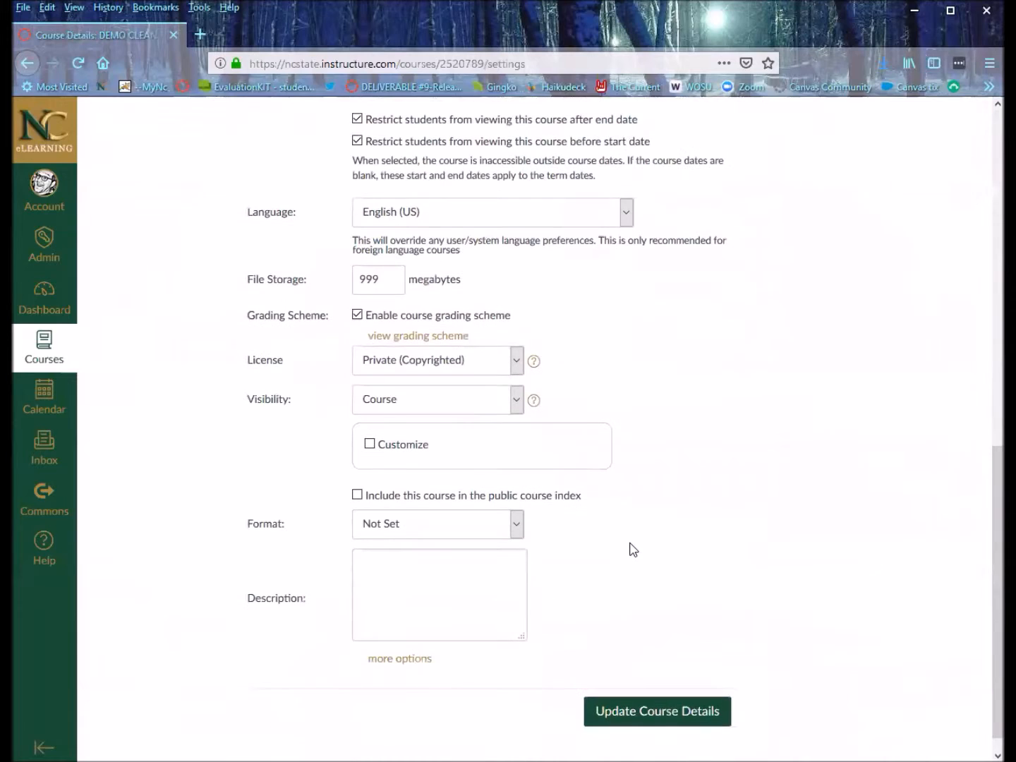
pyautogui.scroll(10, 633, 549)
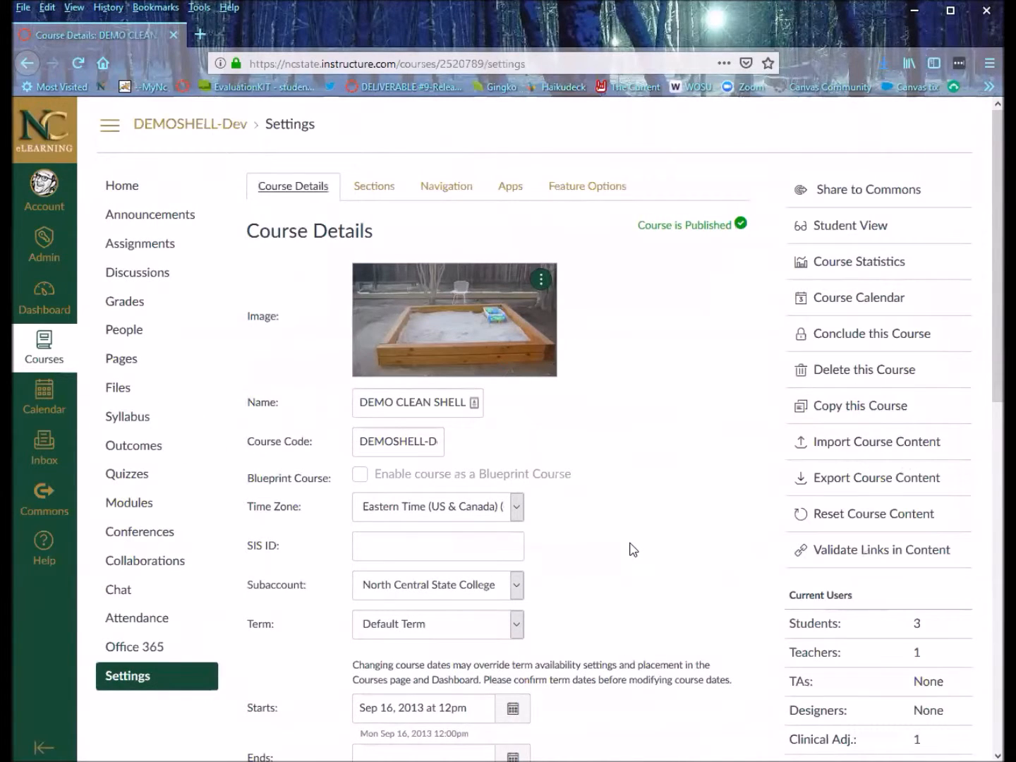
pyautogui.scroll(-10, 631, 549)
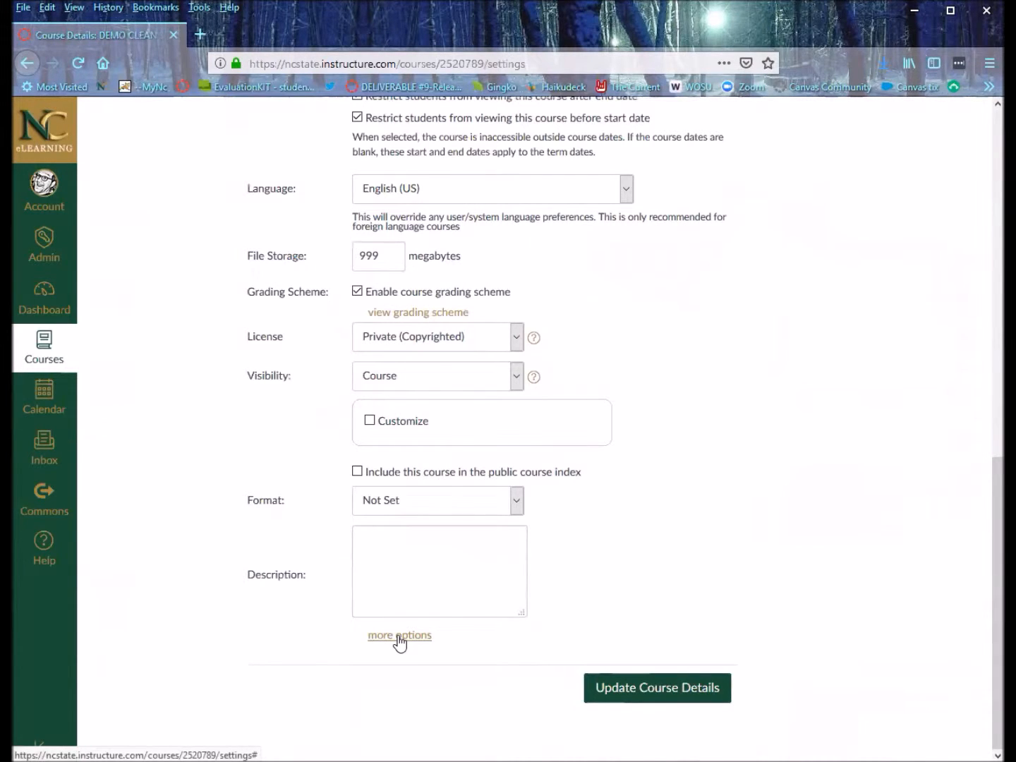
pyautogui.click(400, 638)
pyautogui.scroll(-1, 752, 587)
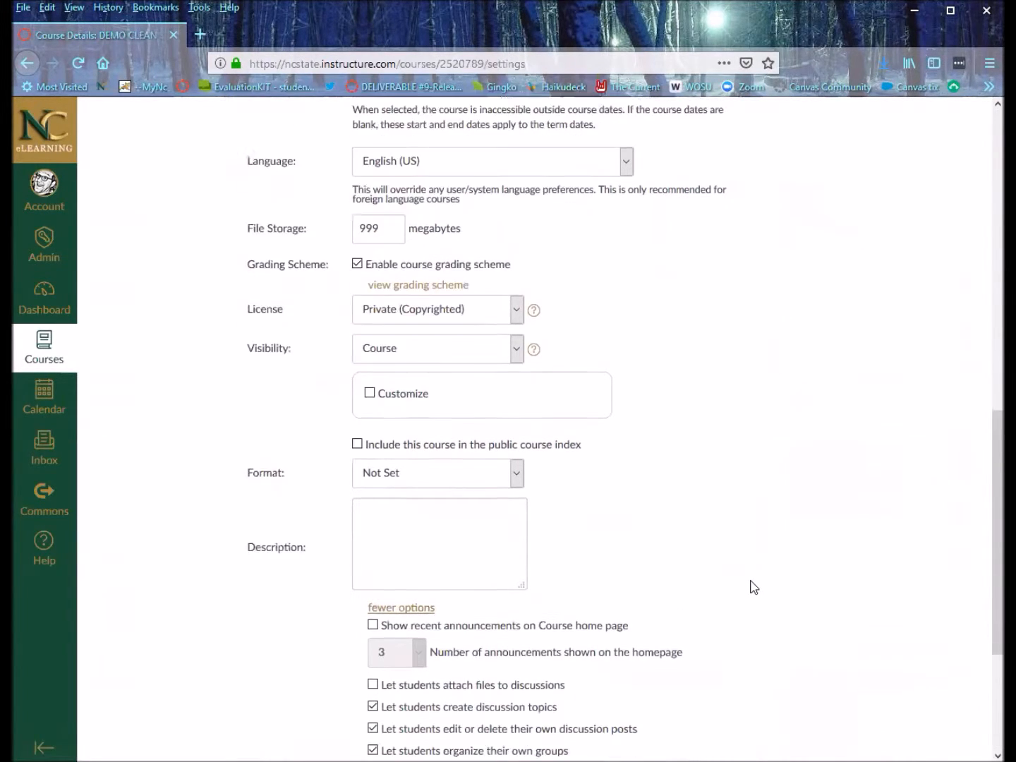
pyautogui.scroll(-3, 754, 588)
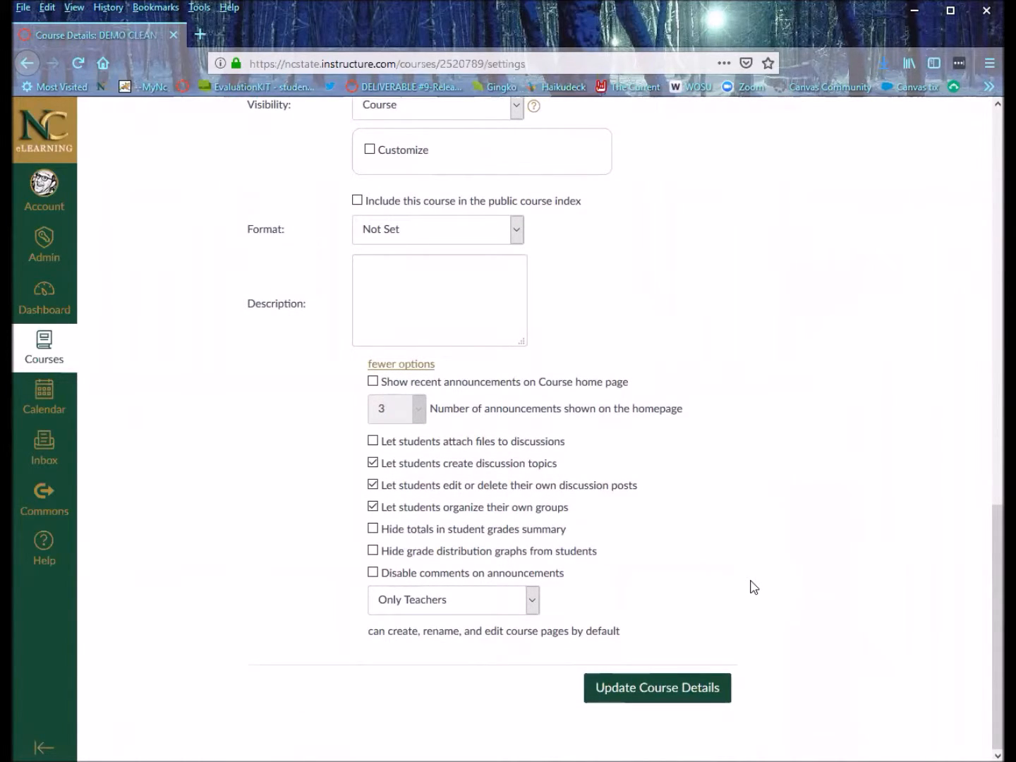
# Step: Enable recent announcements on the course home page with 2 announcements shown, and update the course details
pyautogui.click(371, 381)
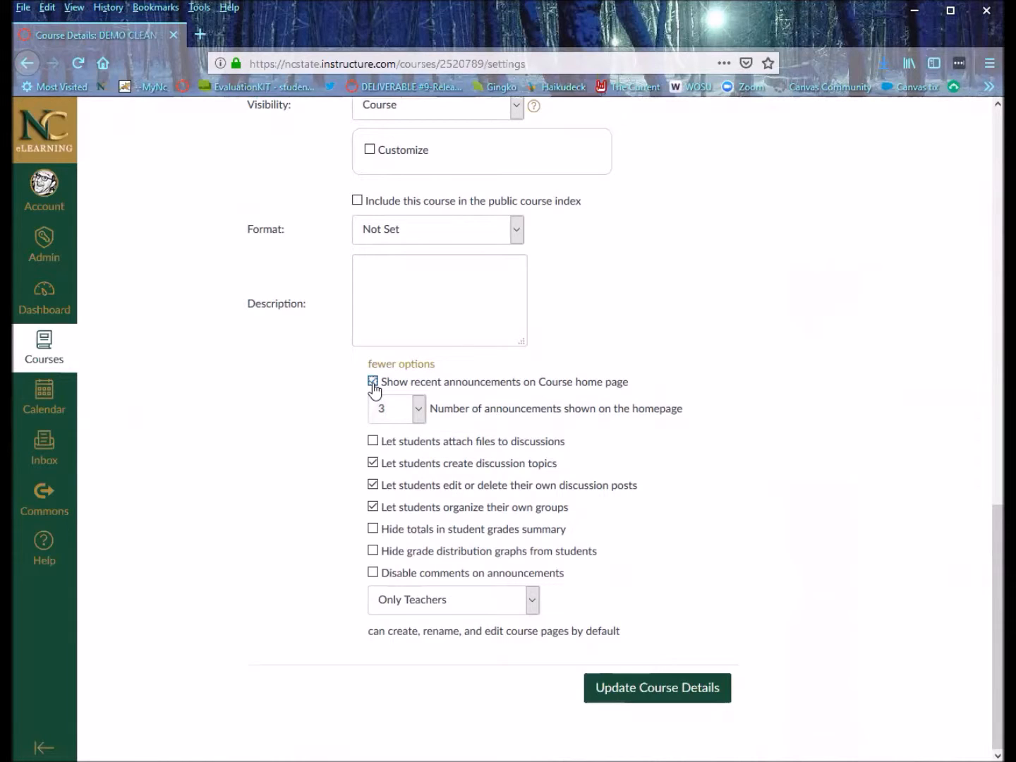
pyautogui.click(418, 413)
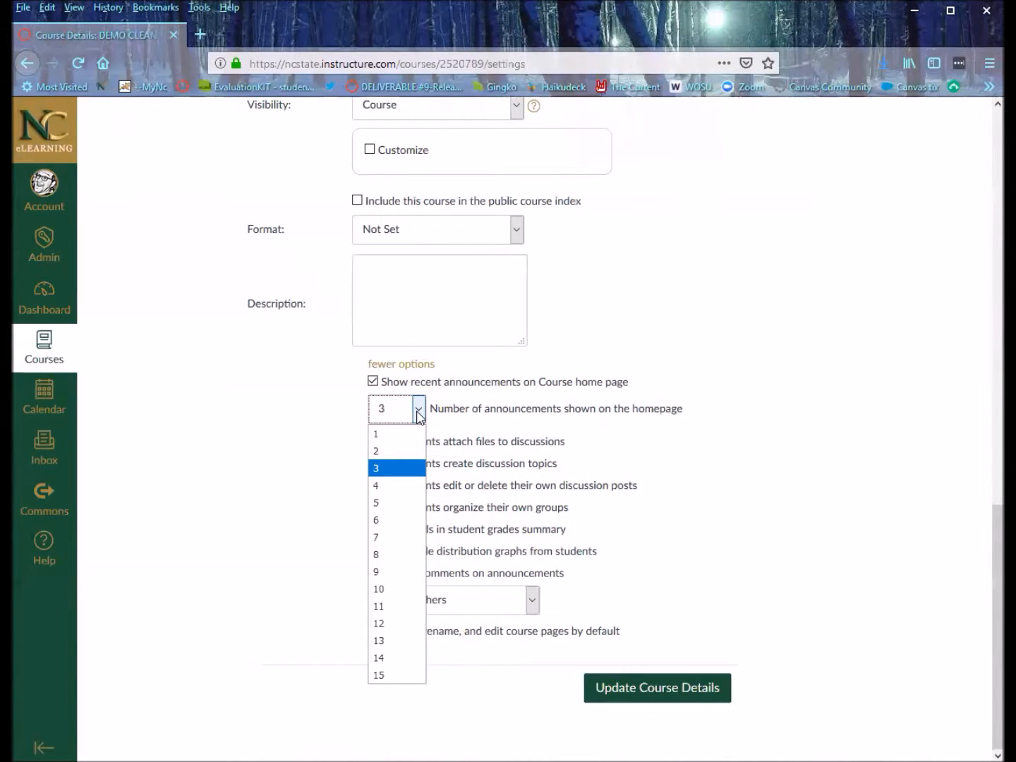
pyautogui.click(387, 452)
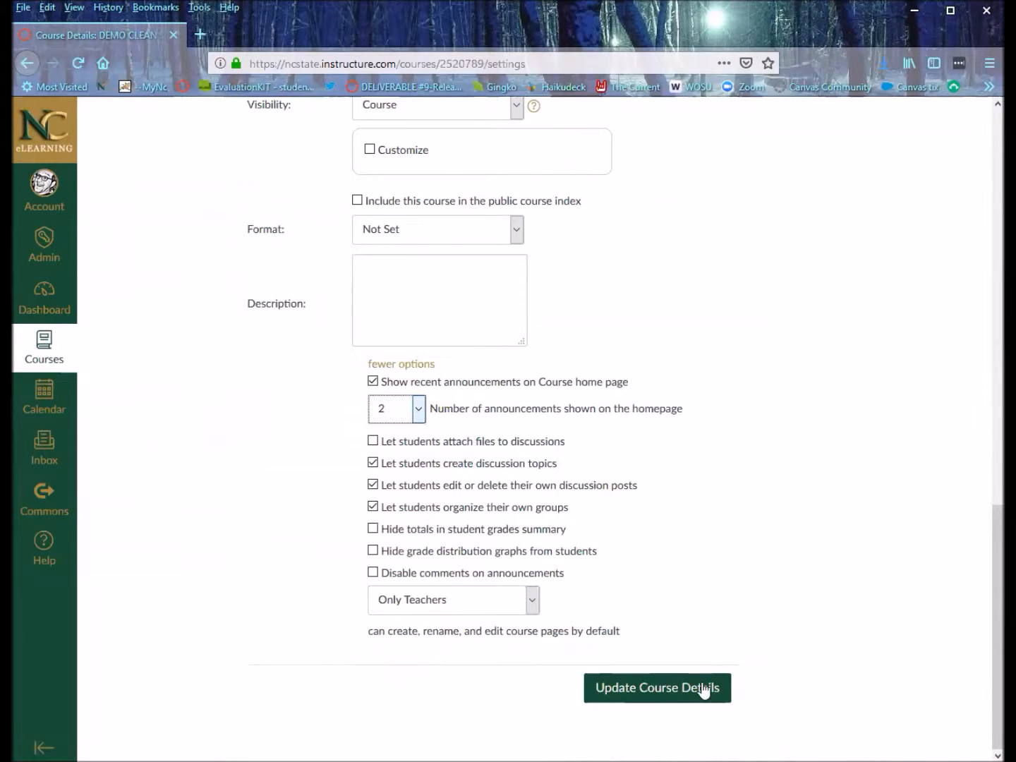
pyautogui.click(676, 693)
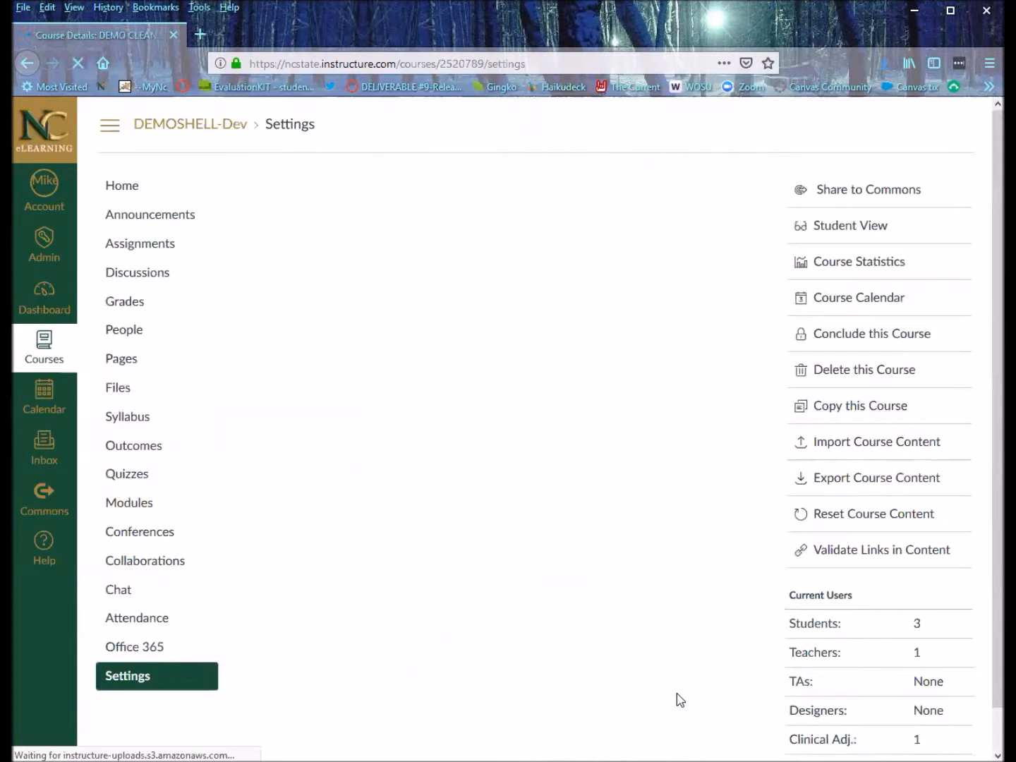
# Step: Open the course home page and check its recent announcements section
pyautogui.click(132, 193)
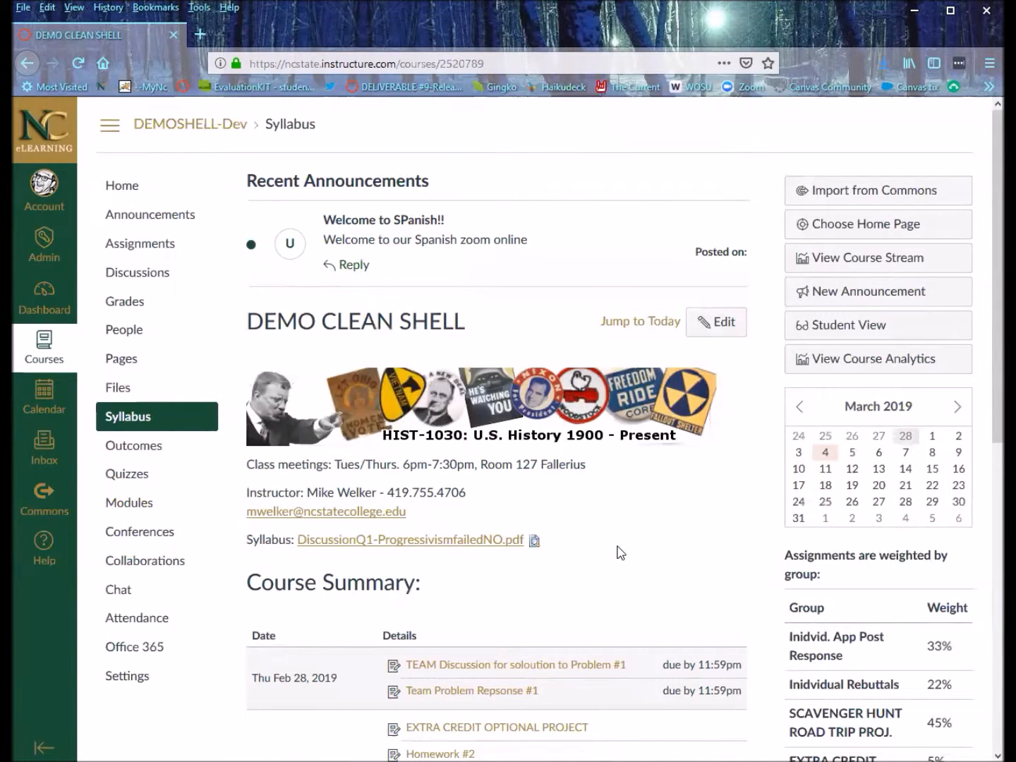
pyautogui.scroll(-5, 618, 550)
pyautogui.scroll(5, 618, 551)
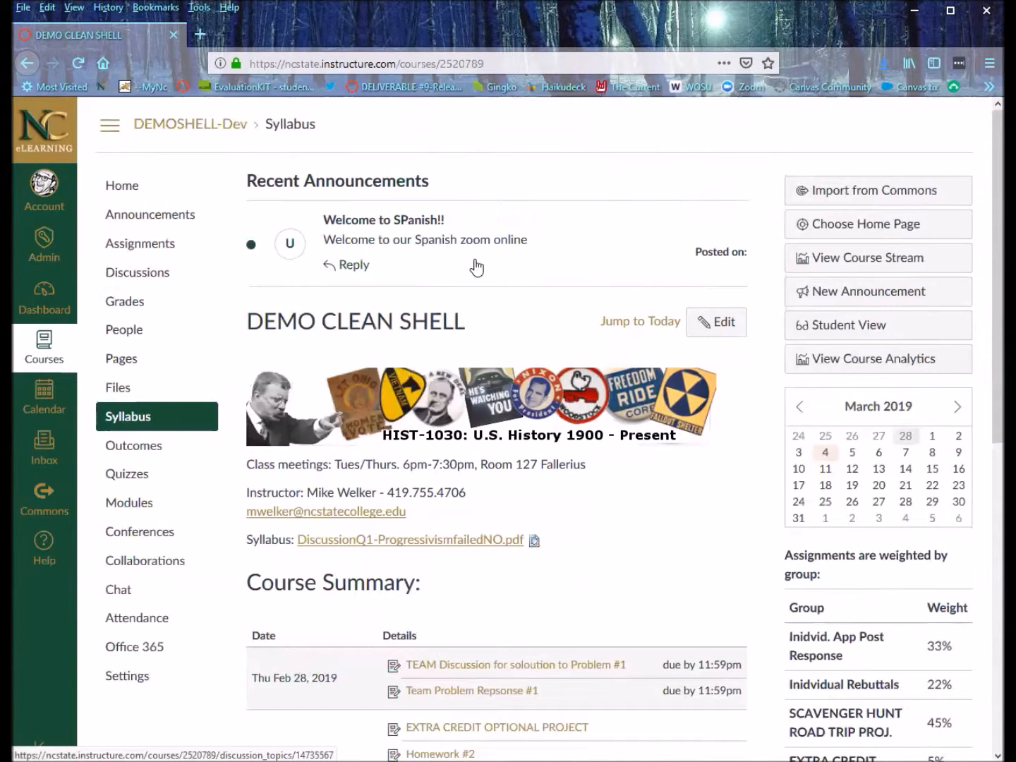
# Step: Return to the course settings and expand the additional course detail options again
pyautogui.click(127, 682)
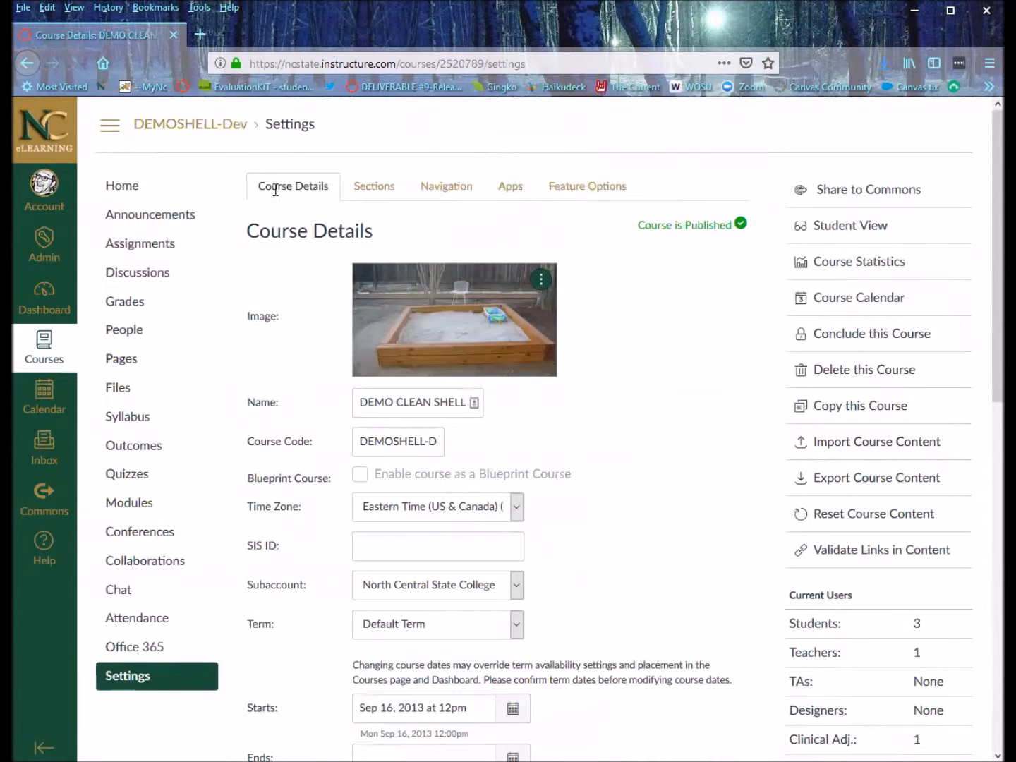
pyautogui.scroll(-10, 730, 632)
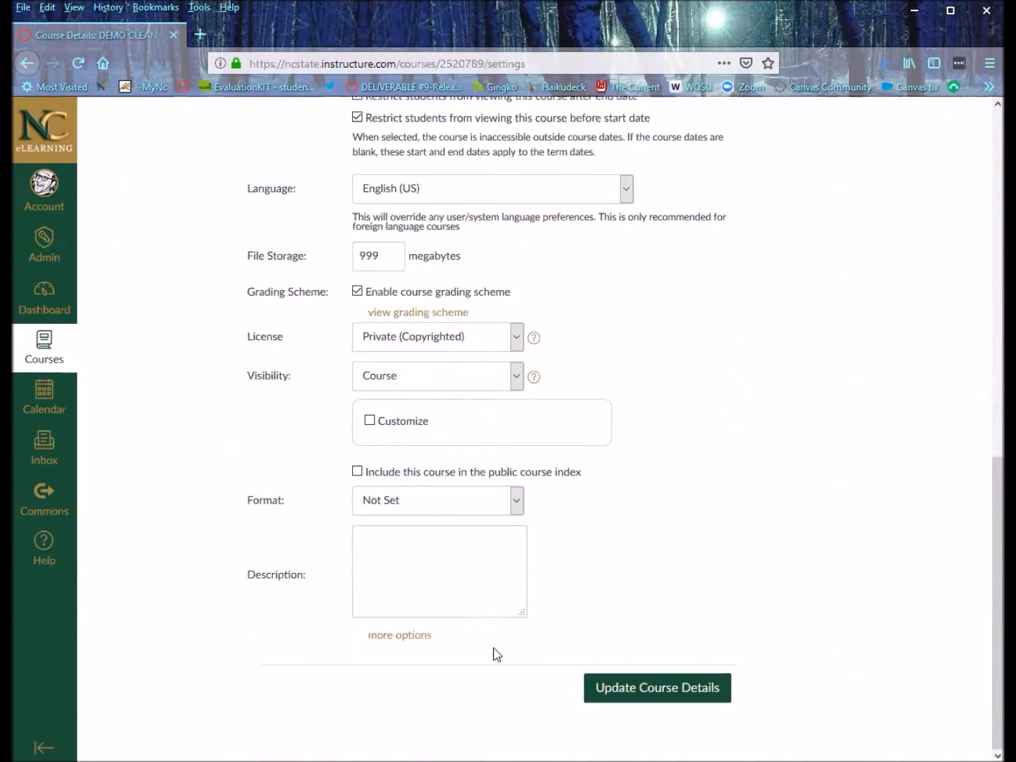
pyautogui.click(415, 637)
pyautogui.scroll(-3, 744, 505)
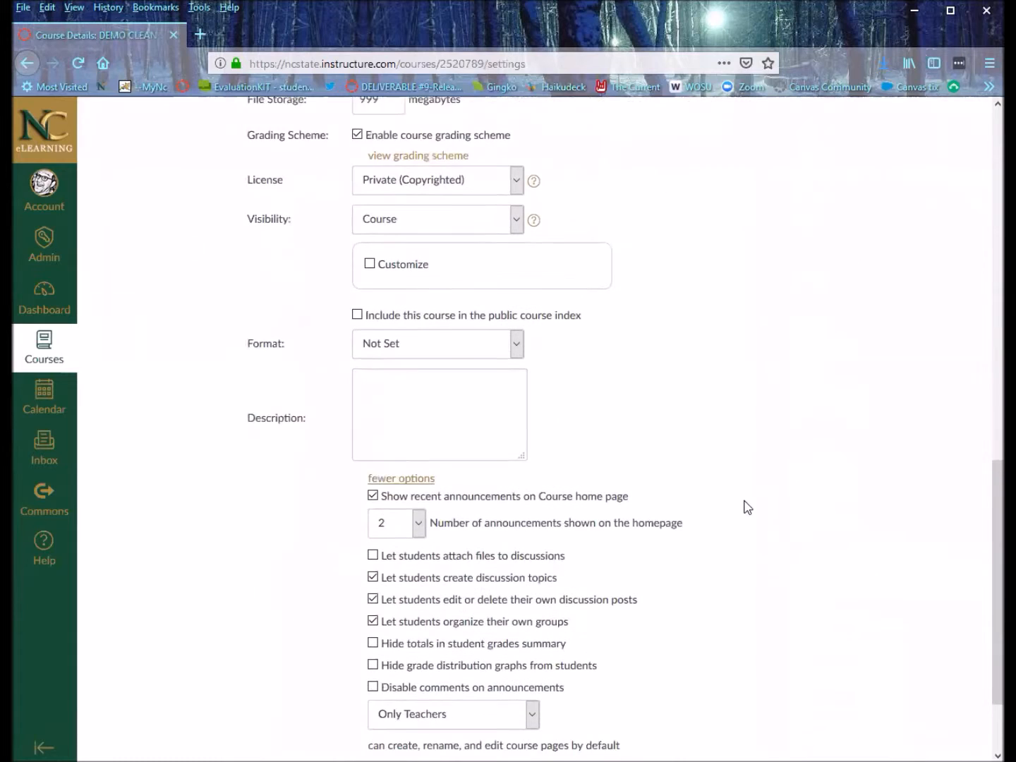
pyautogui.scroll(-2, 747, 506)
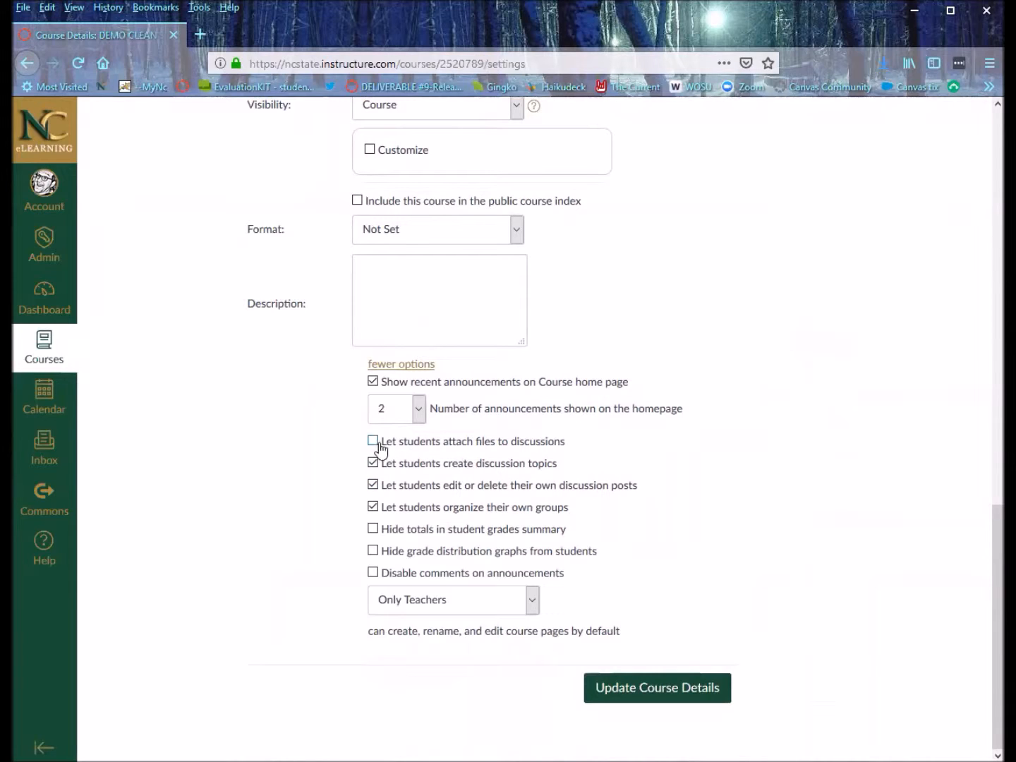
# Step: Disallow students from creating discussion topics and from organizing their own groups
pyautogui.moveTo(562, 448); pyautogui.dragTo(428, 448)
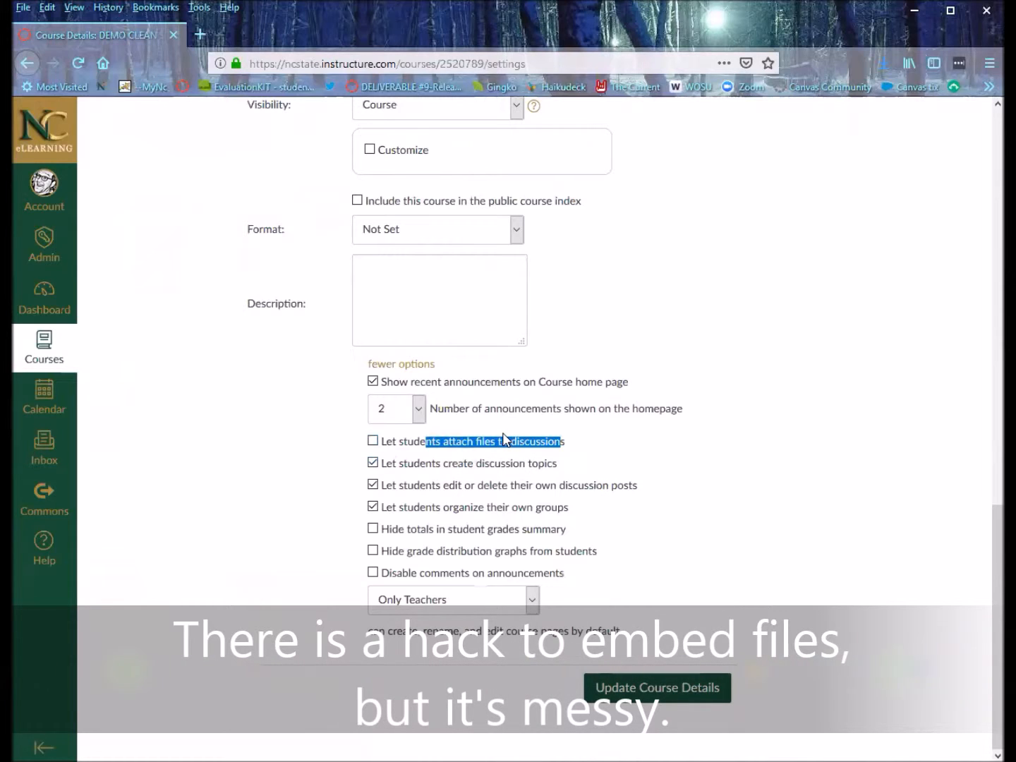
pyautogui.click(505, 440)
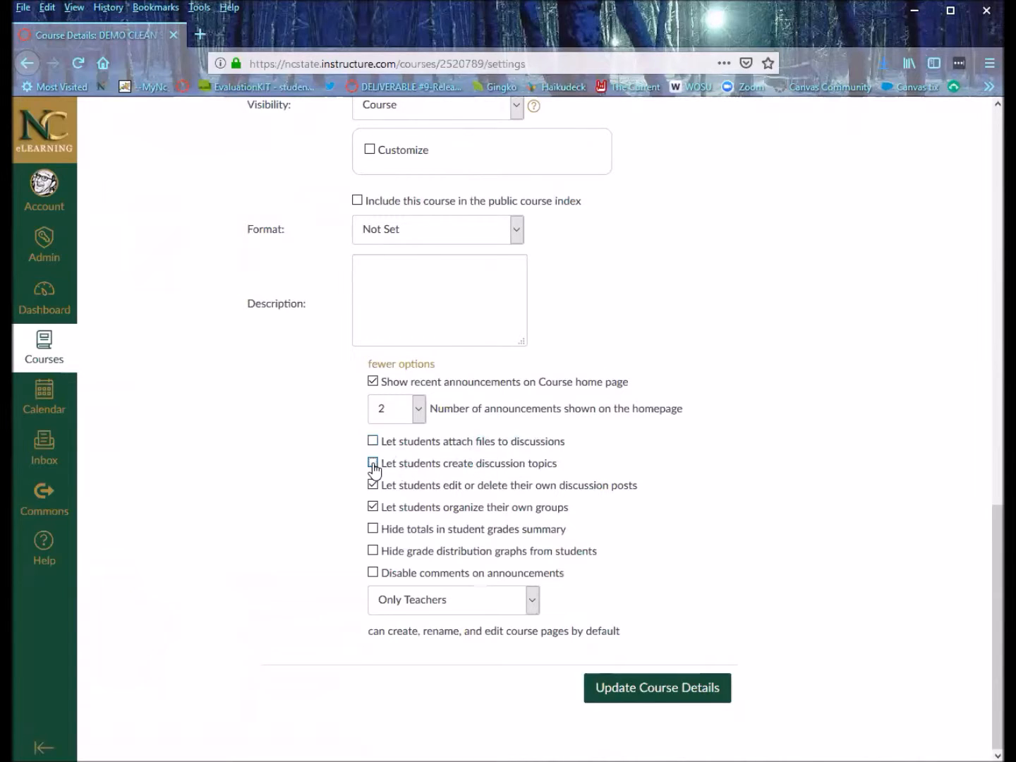
pyautogui.click(373, 463)
pyautogui.click(371, 509)
pyautogui.click(372, 531)
pyautogui.click(373, 530)
pyautogui.click(373, 574)
# Step: Keep creating, renaming and editing course pages limited to Only Teachers, and update the course details
pyautogui.click(461, 606)
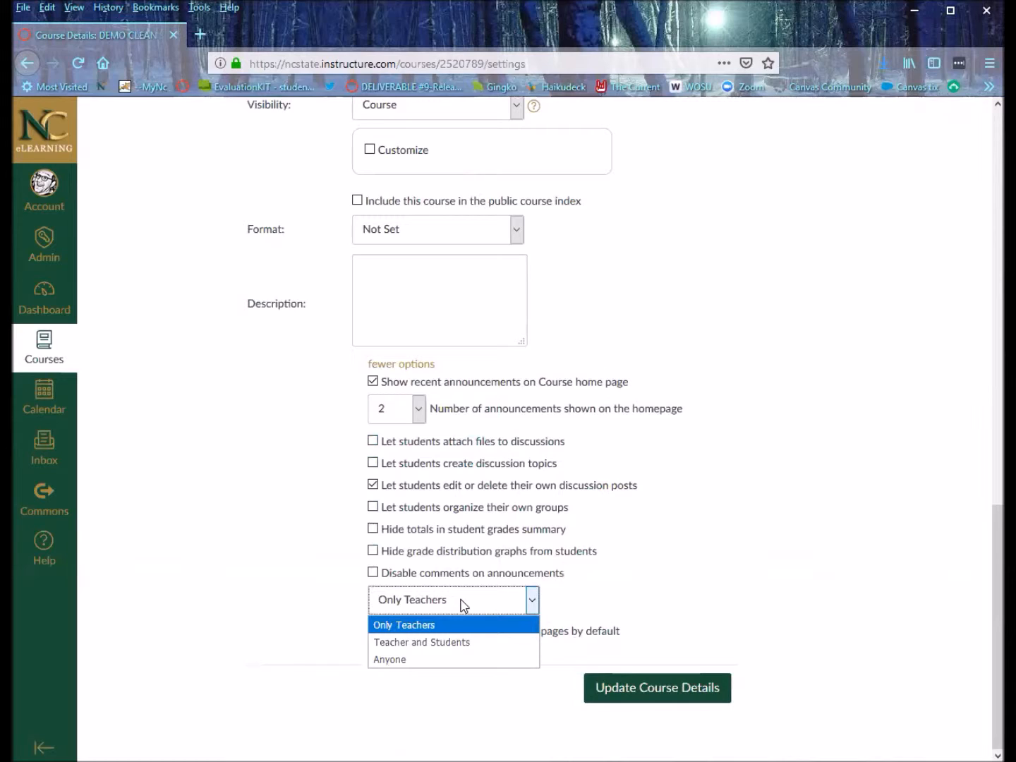
pyautogui.click(461, 604)
pyautogui.click(465, 603)
pyautogui.click(423, 623)
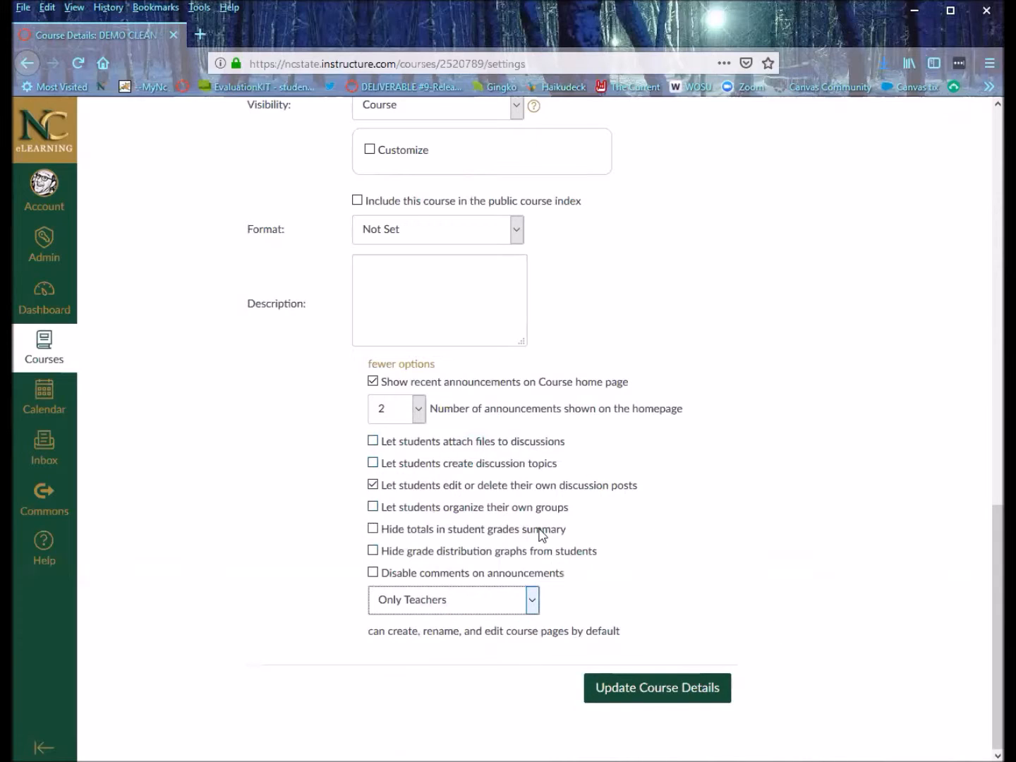
pyautogui.click(644, 697)
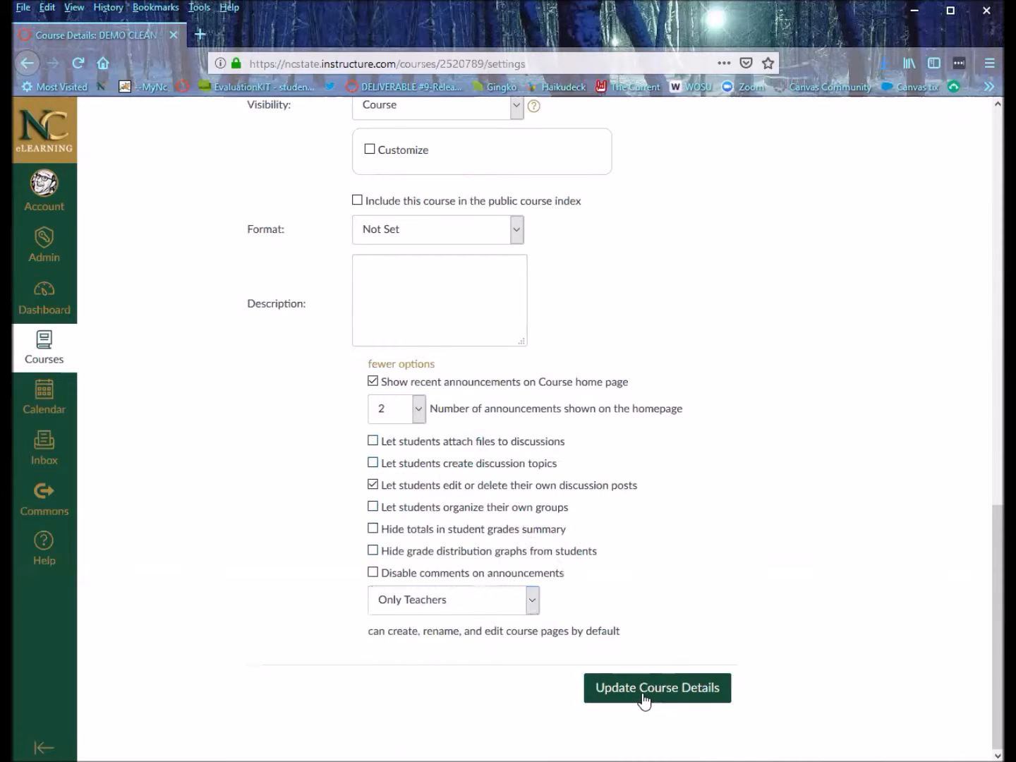